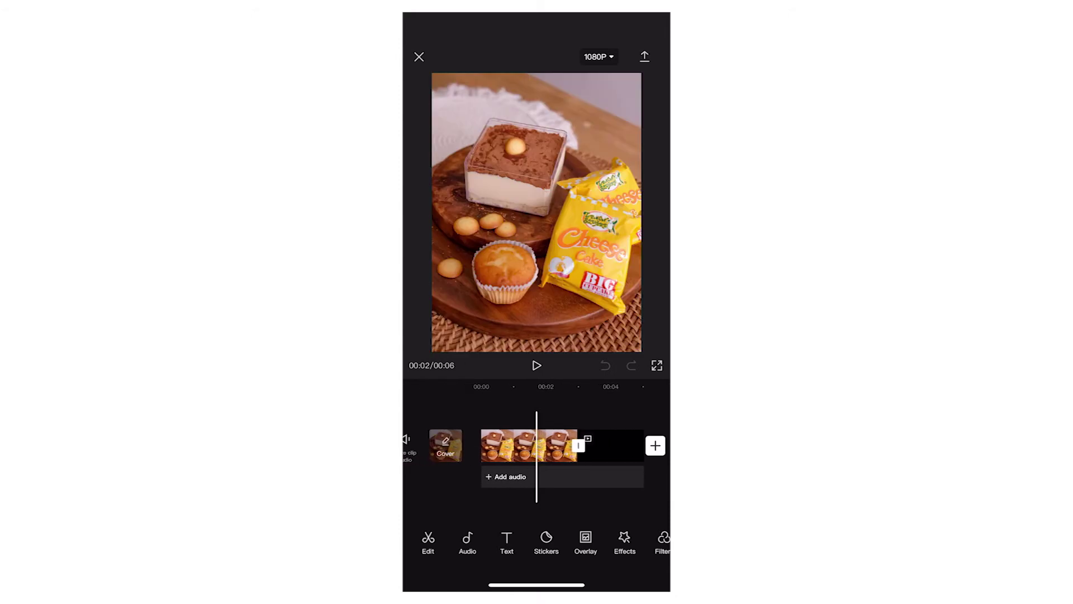
# Delete the black watermark ending clip from the timeline.
pyautogui.click(556, 447)
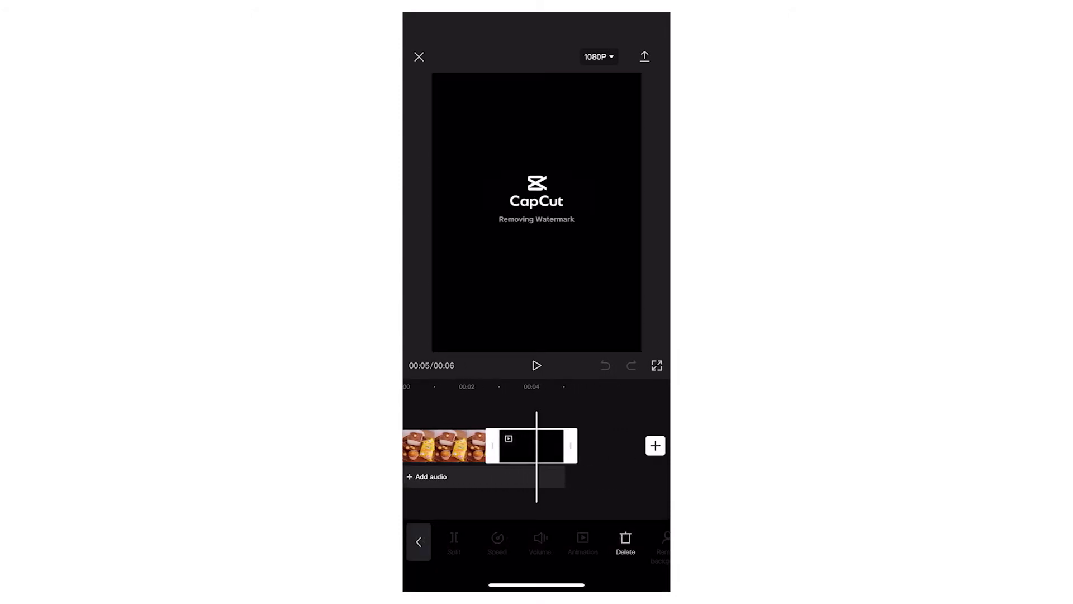
pyautogui.click(626, 543)
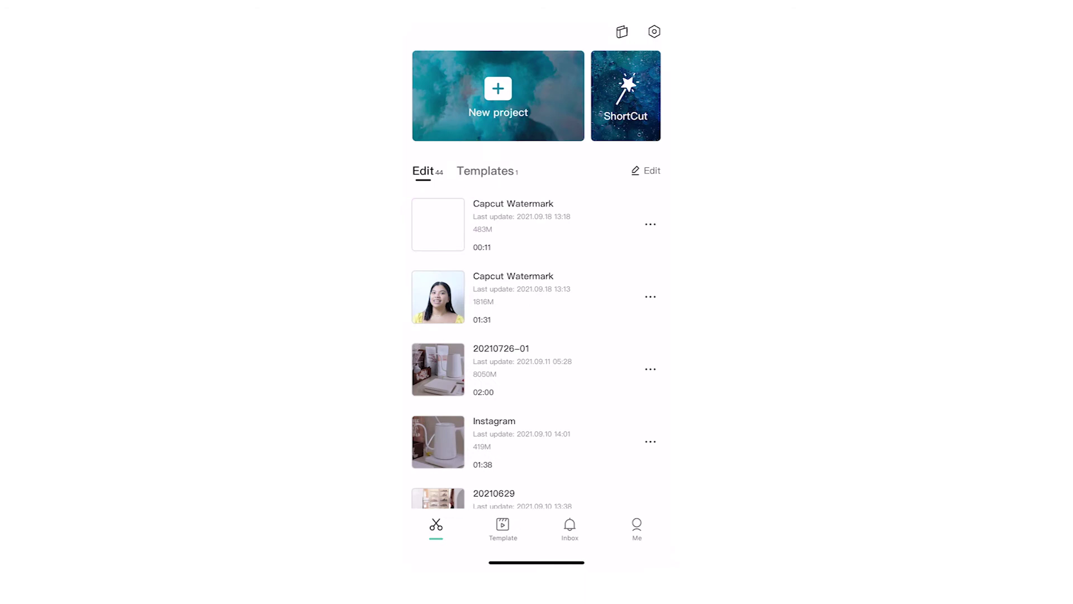
# Switch off Add default ending in settings and discard the default ending.
pyautogui.click(654, 31)
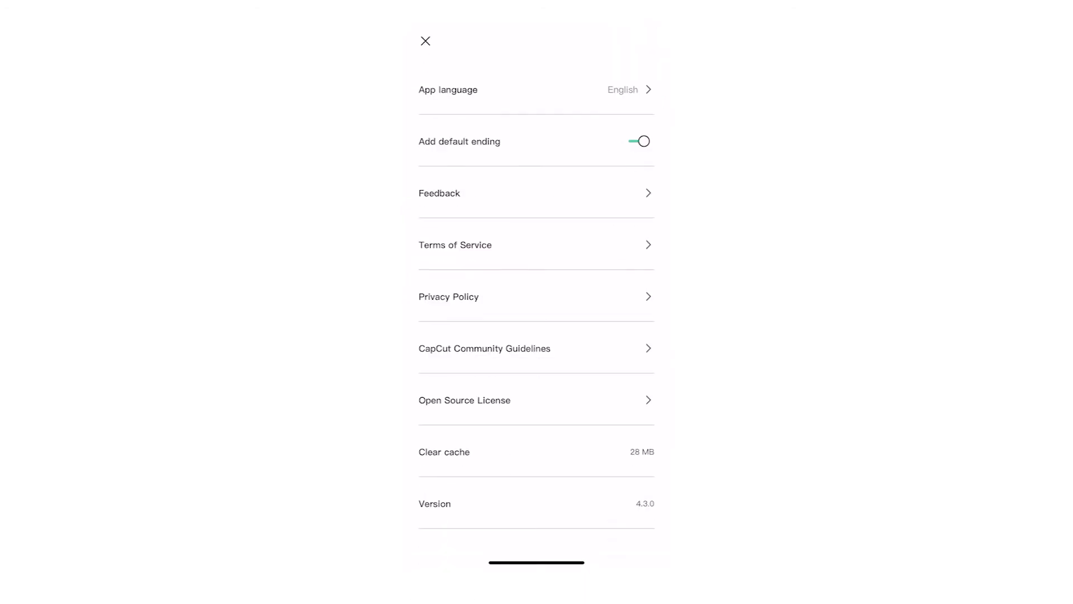
pyautogui.click(639, 141)
pyautogui.click(536, 307)
# Start a new project from the first food photo.
pyautogui.click(425, 41)
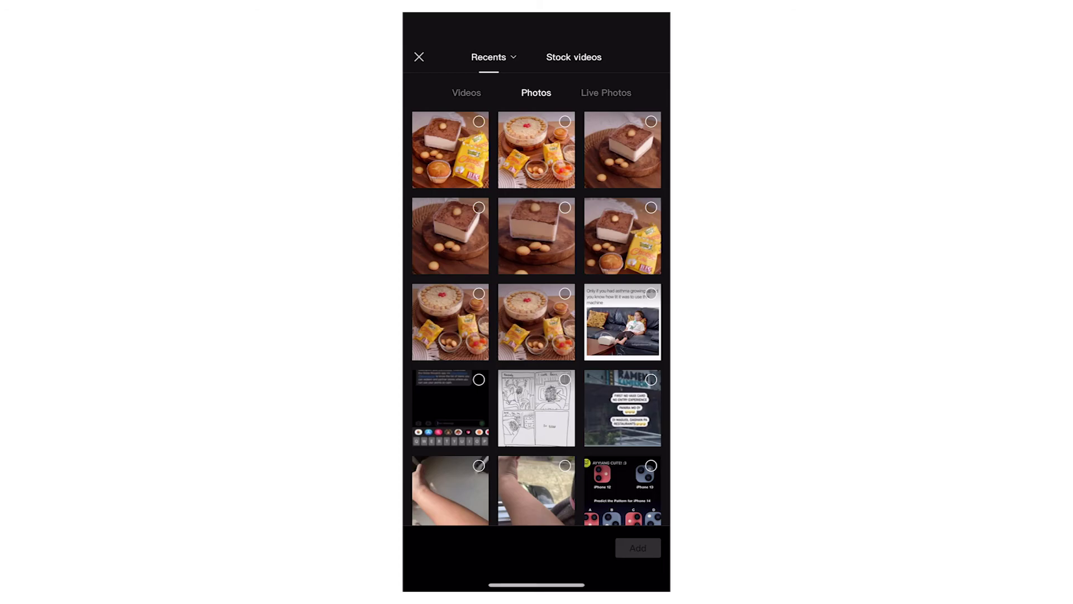
pyautogui.click(450, 151)
pyautogui.click(637, 547)
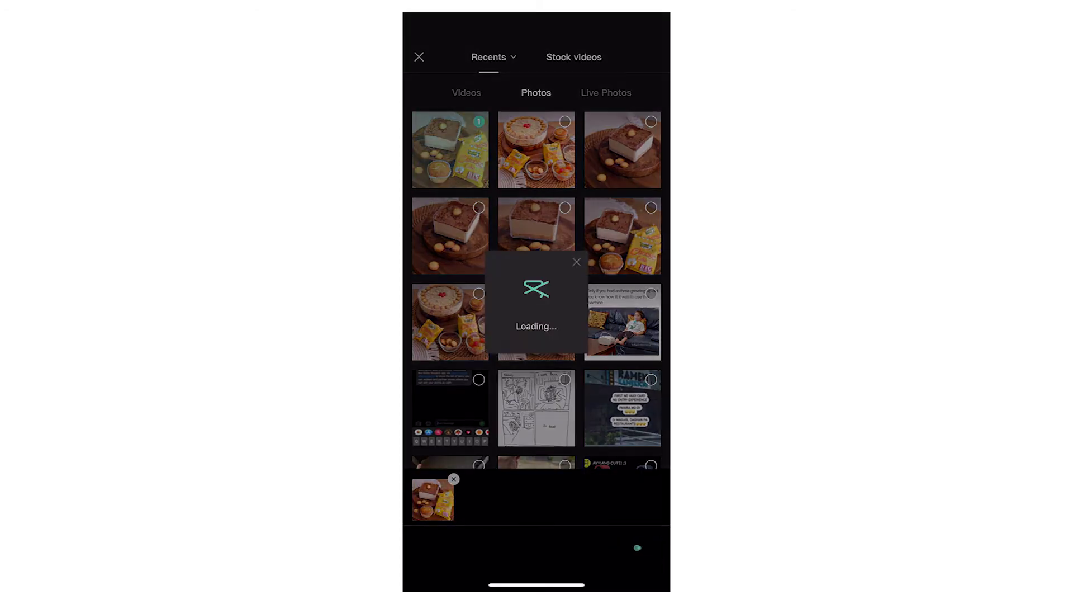
pyautogui.moveTo(587, 444); pyautogui.dragTo(495, 444)
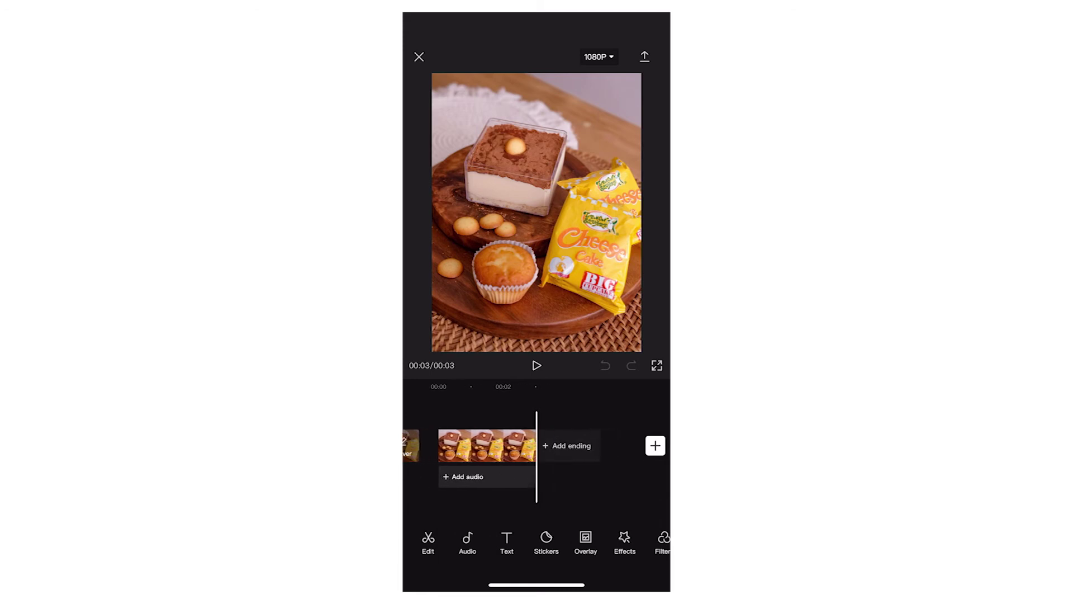
# Re-add the CapCut ending after the photo and confirm its 'Removing Watermark' caption.
pyautogui.click(567, 445)
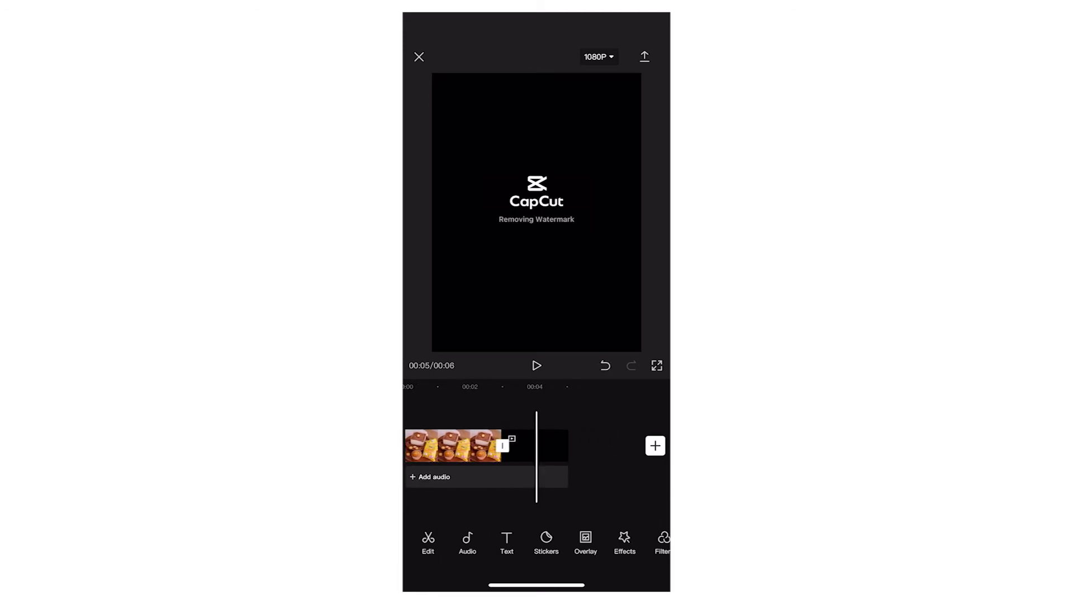
pyautogui.click(537, 219)
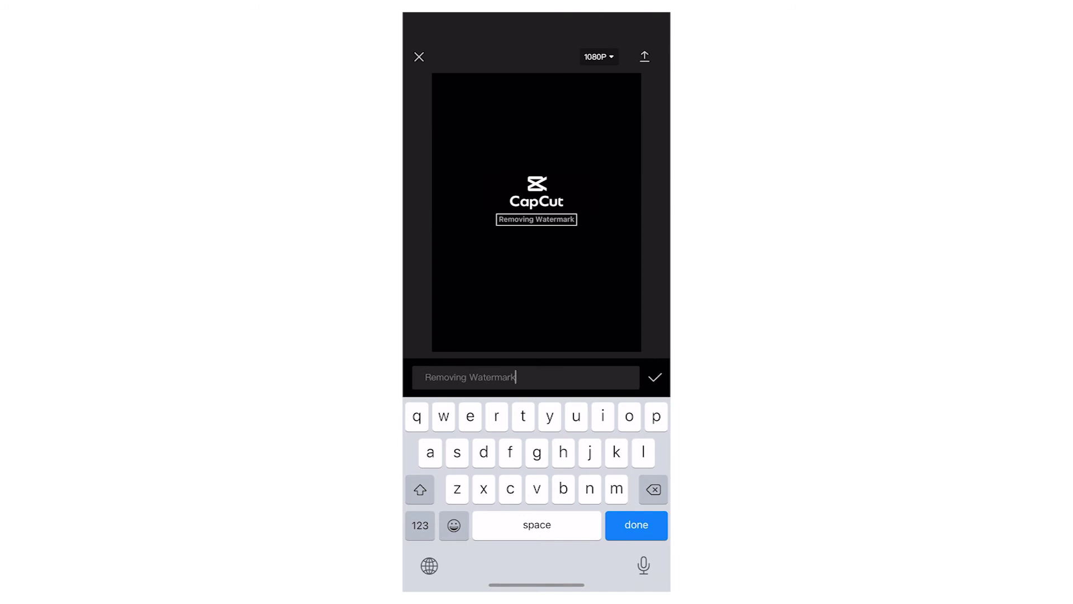
pyautogui.click(655, 377)
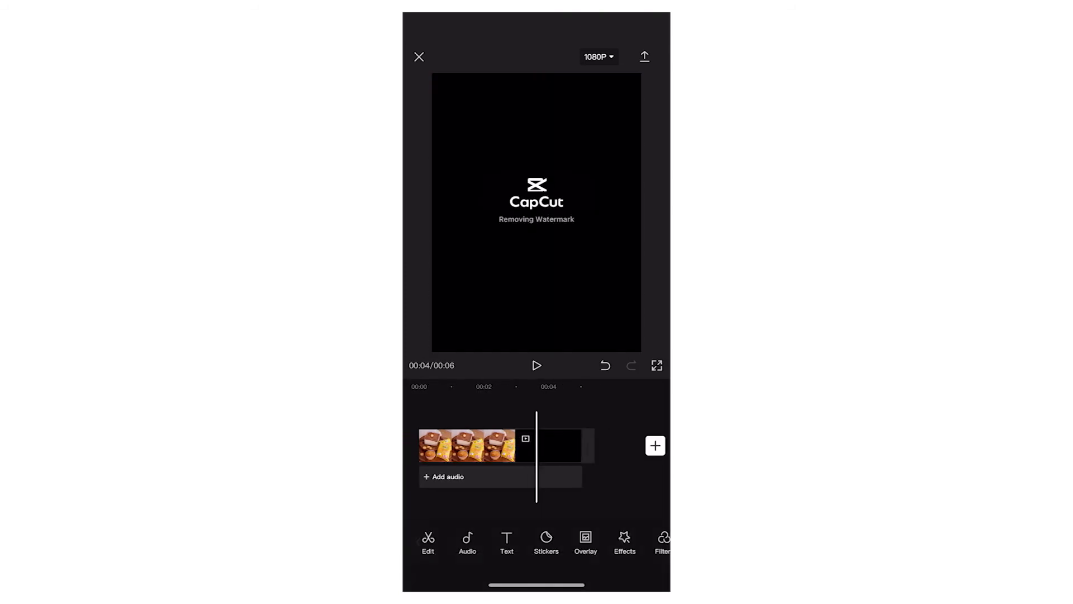